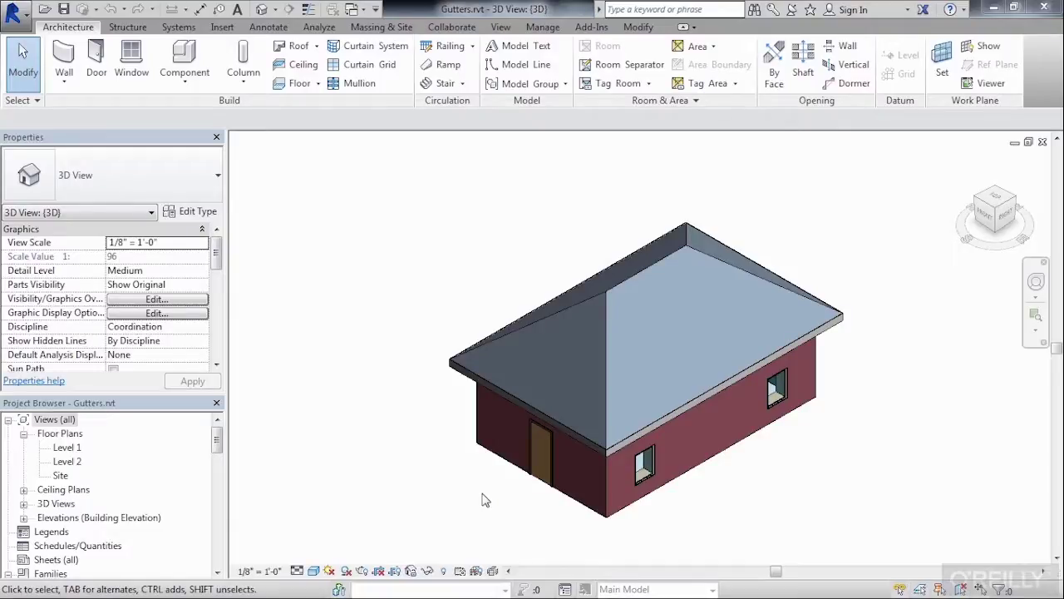
# Step: Start the Roof: Gutter tool with the Gutter - Bevel 5" x 5" type
pyautogui.click(317, 47)
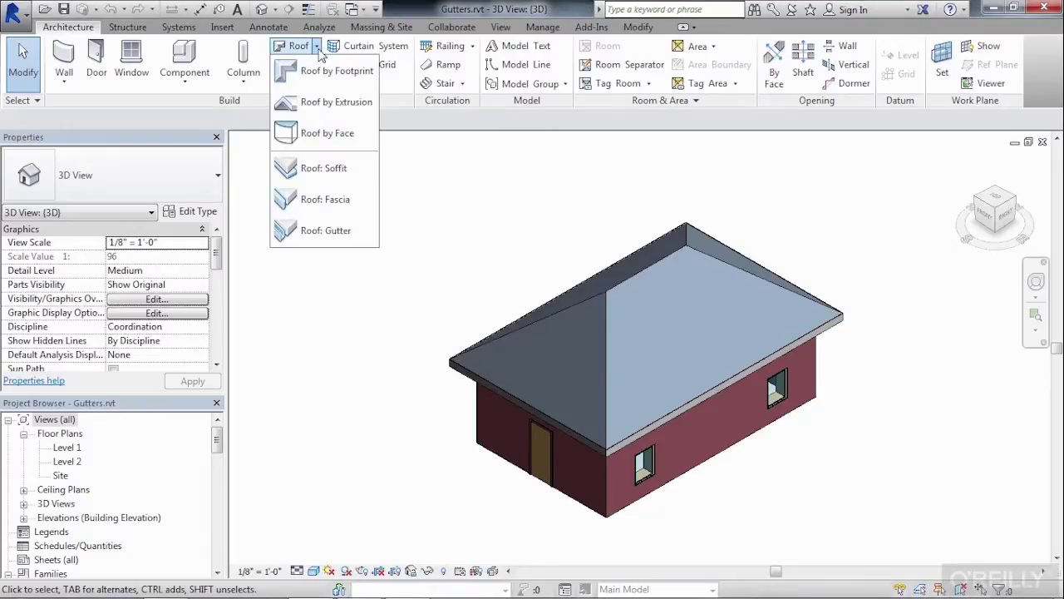
pyautogui.click(334, 230)
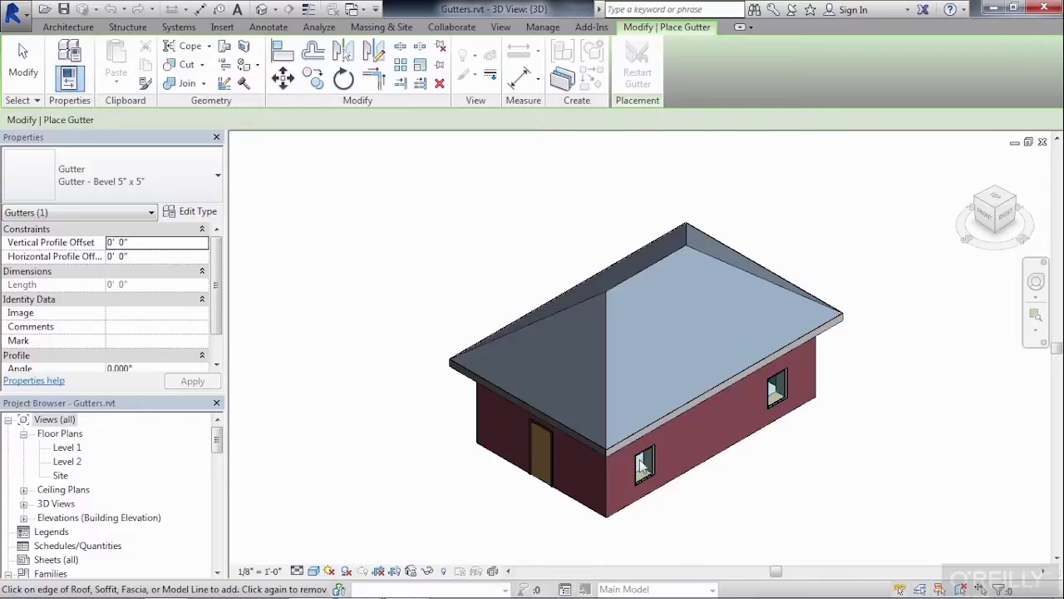
# Step: Place a bevel gutter along the top edge of the left fascia, running into the house corner
pyautogui.scroll(5, 601, 458)
pyautogui.scroll(3, 567, 459)
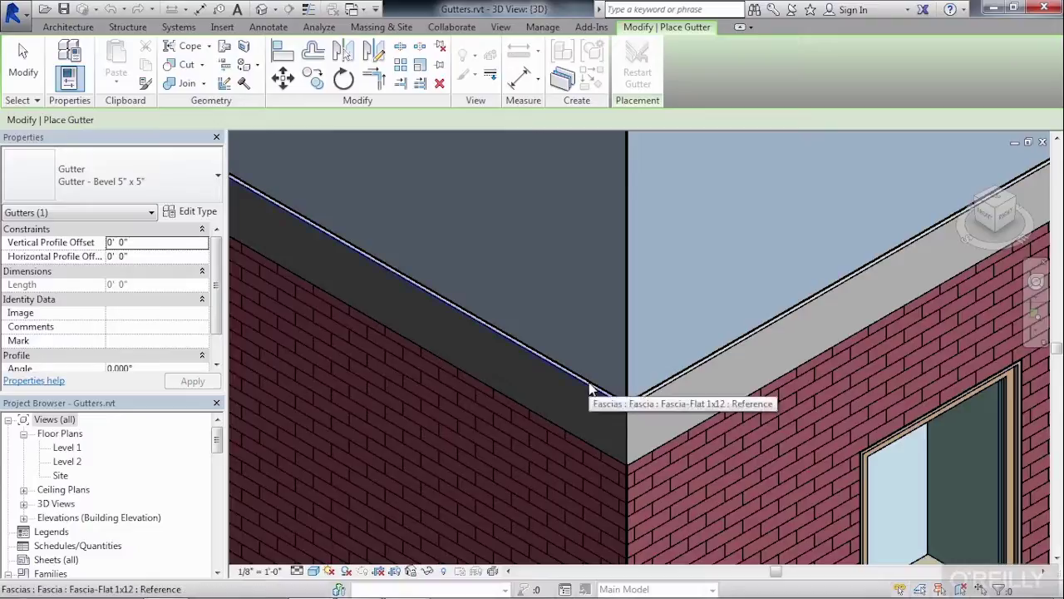
pyautogui.click(572, 438)
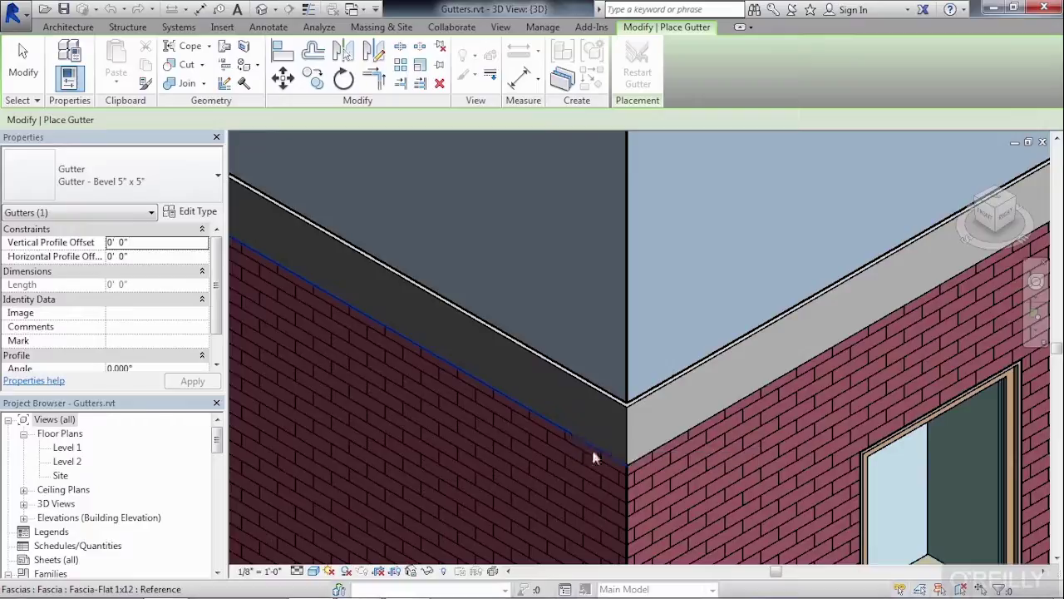
pyautogui.click(600, 397)
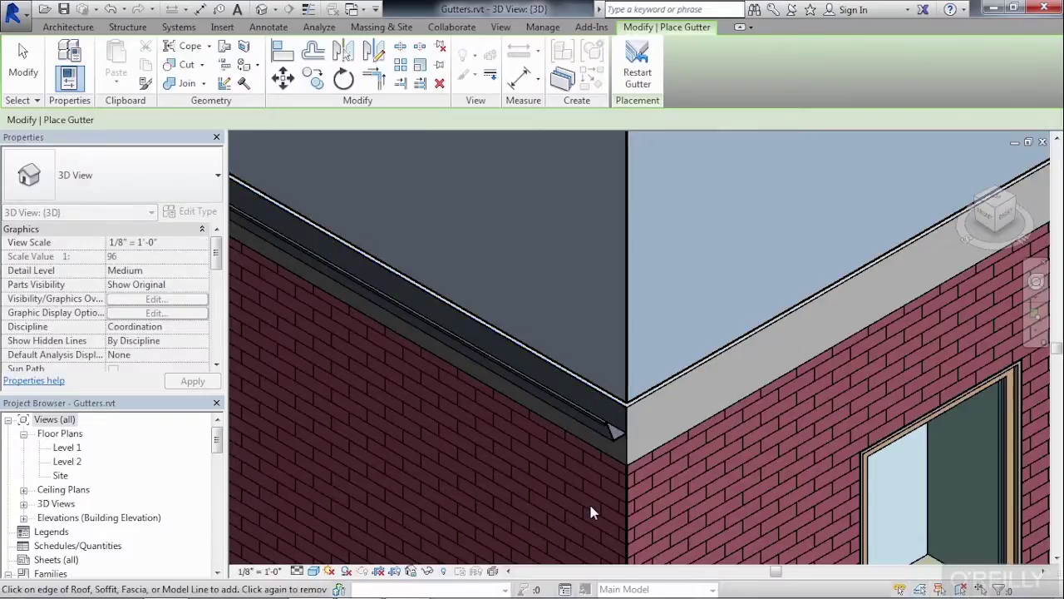
# Step: Turn on Thin Lines so the gutter end's bevel profile shows clearly
pyautogui.scroll(8, 629, 436)
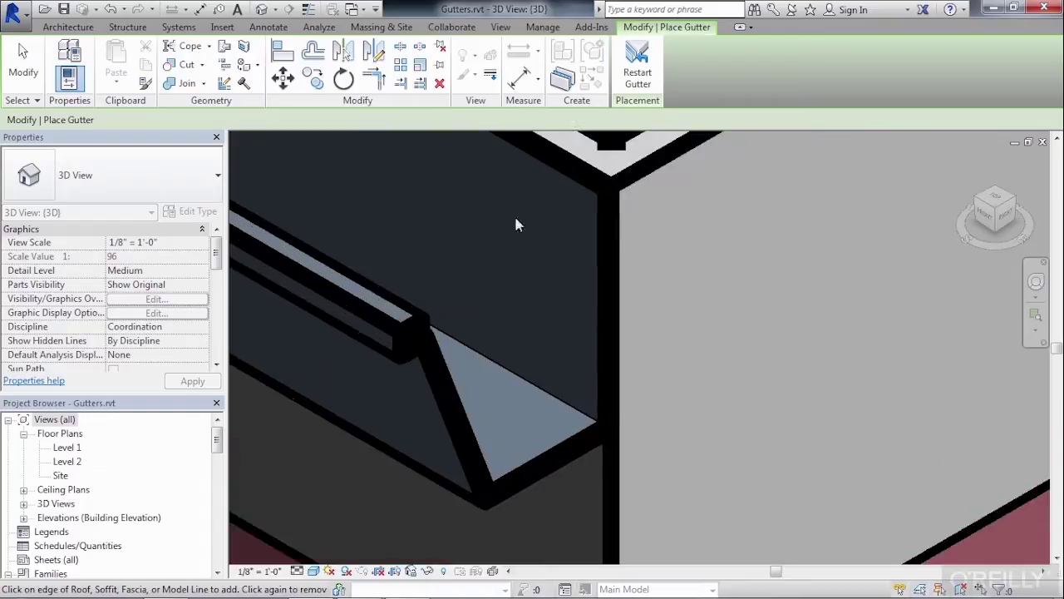
pyautogui.click(500, 28)
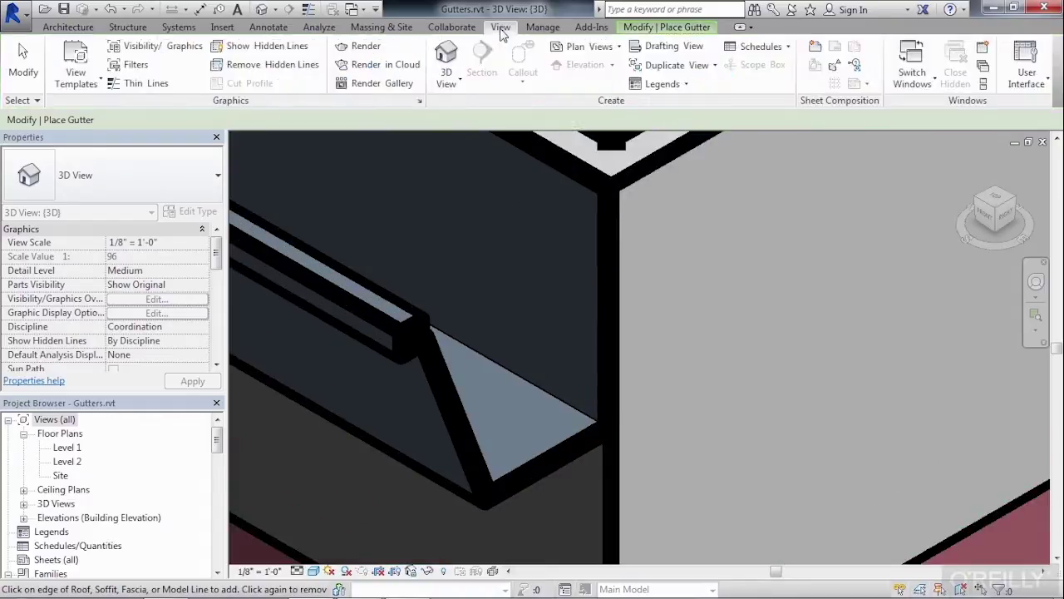
pyautogui.click(146, 85)
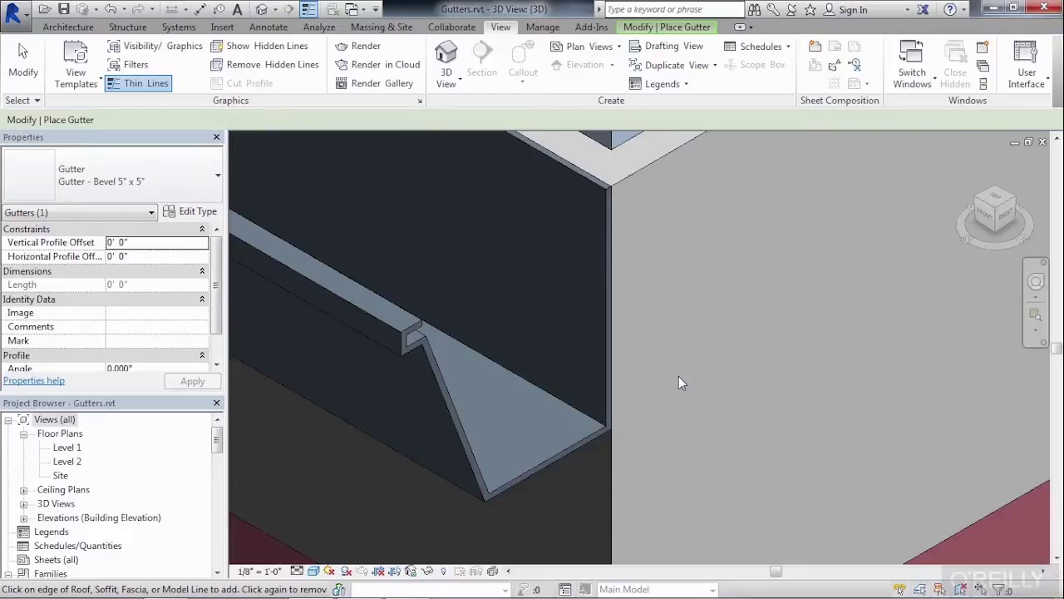
pyautogui.click(198, 212)
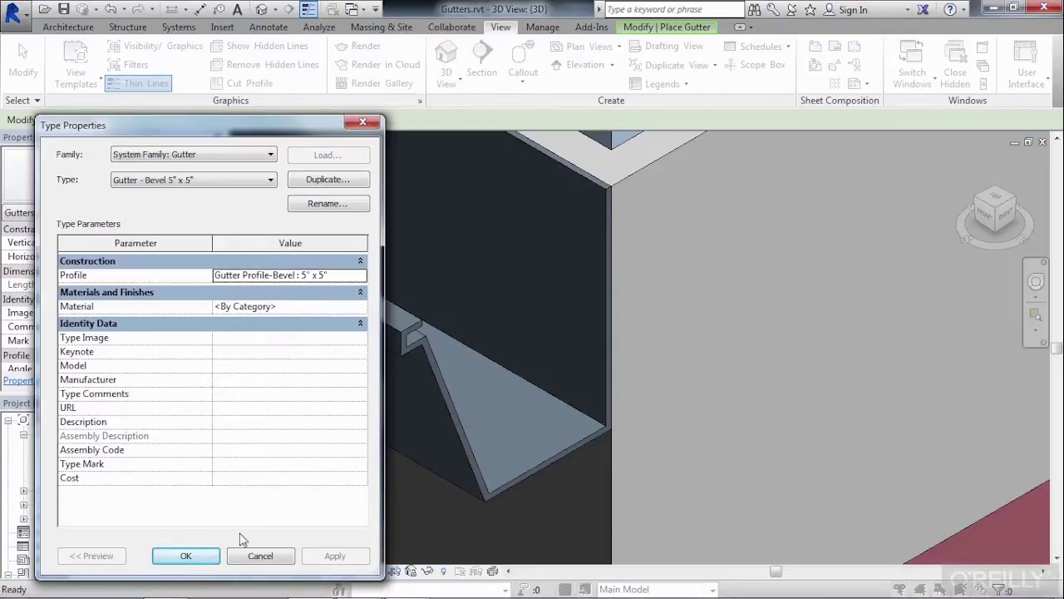
pyautogui.click(188, 556)
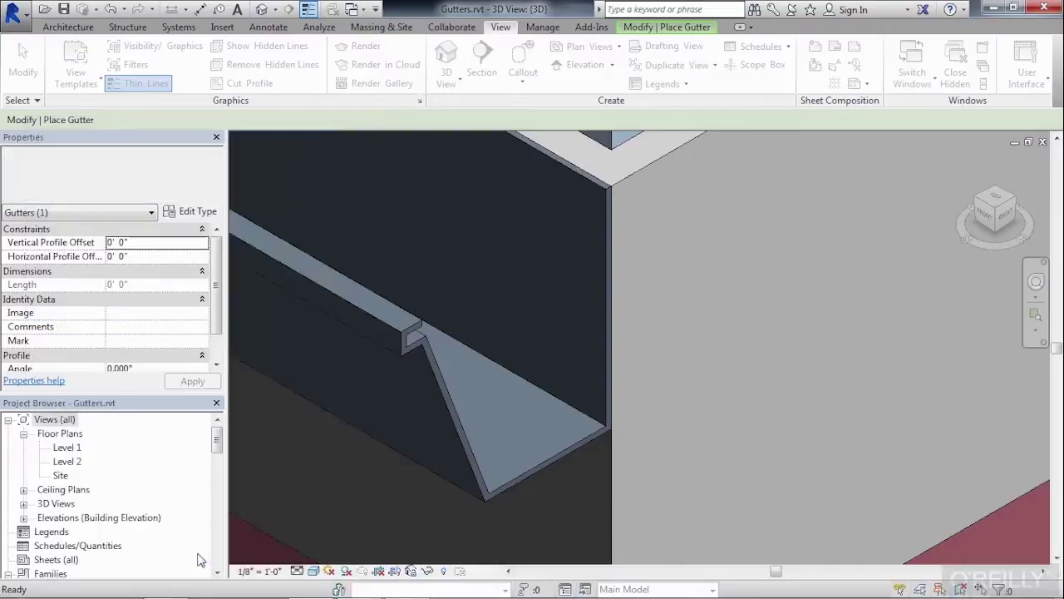
# Step: Open Gutter Profile-Bevel from the Project Browser's Families > Profiles for editing
pyautogui.moveTo(217, 434); pyautogui.dragTo(217, 534)
pyautogui.click(40, 493)
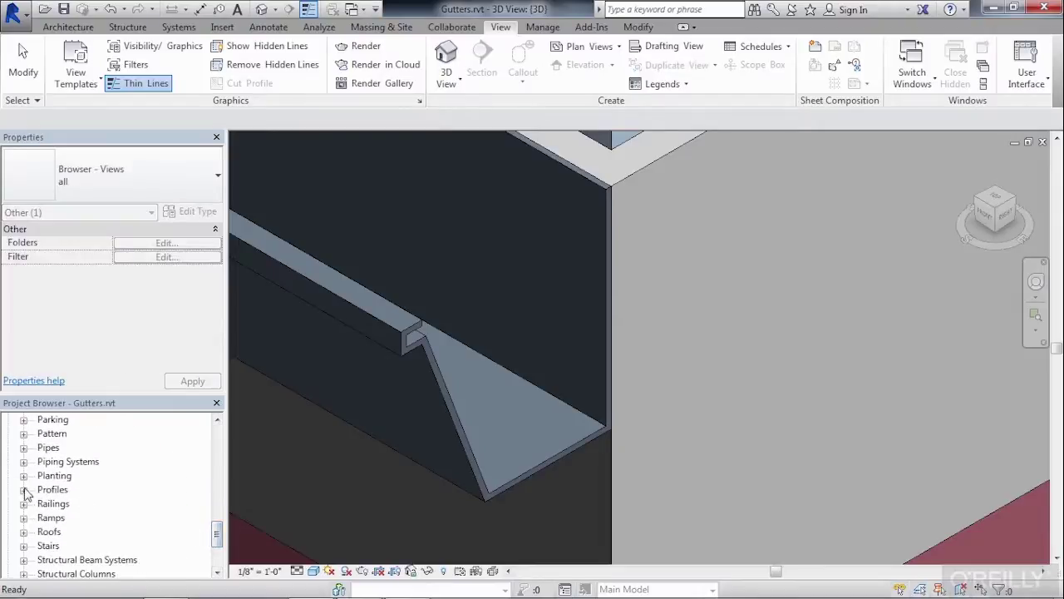
pyautogui.click(24, 489)
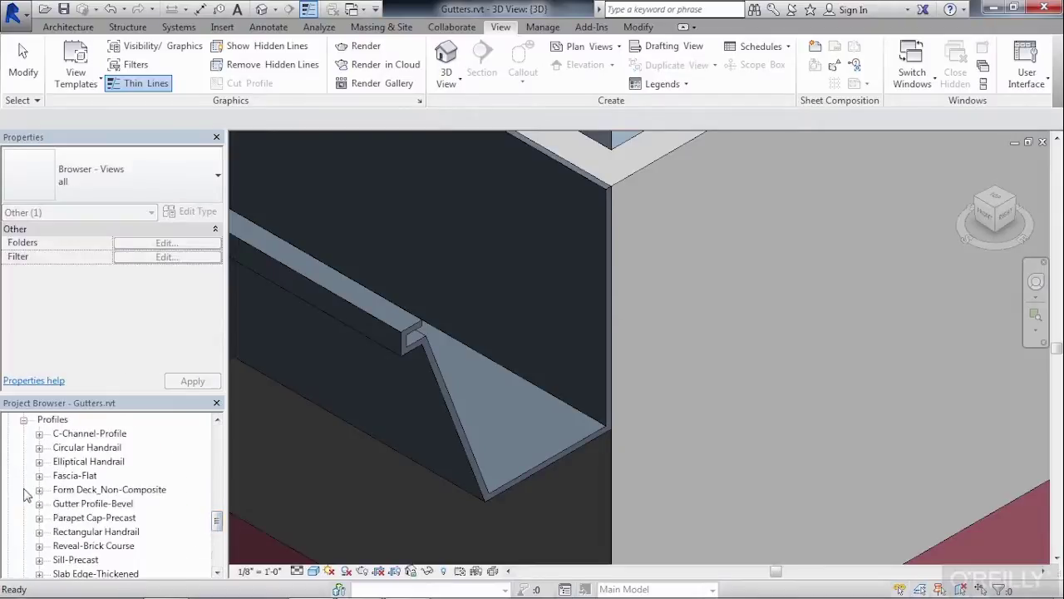
pyautogui.click(95, 505)
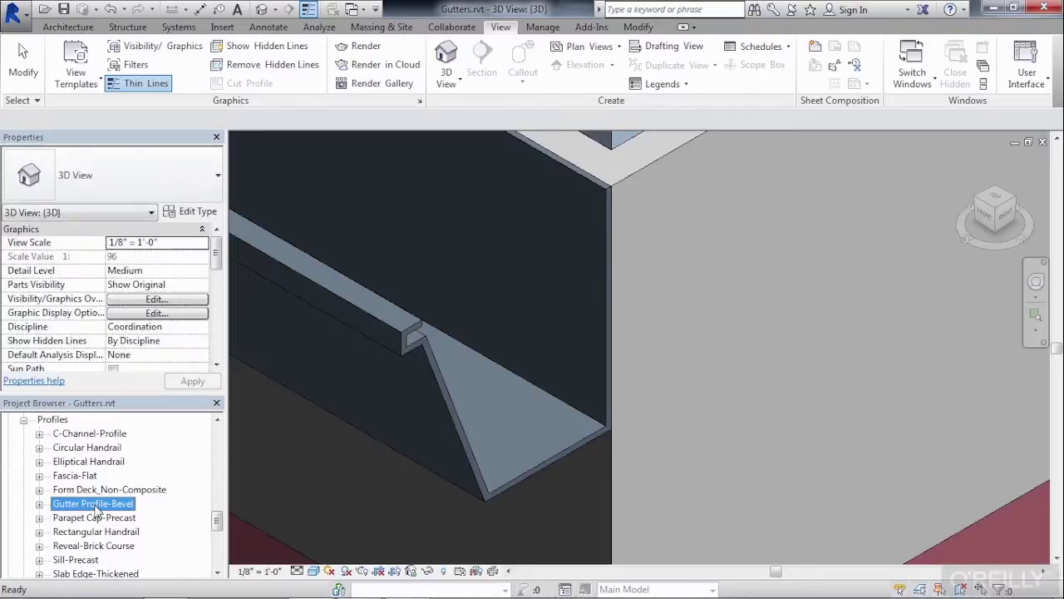
pyautogui.rightClick(95, 508)
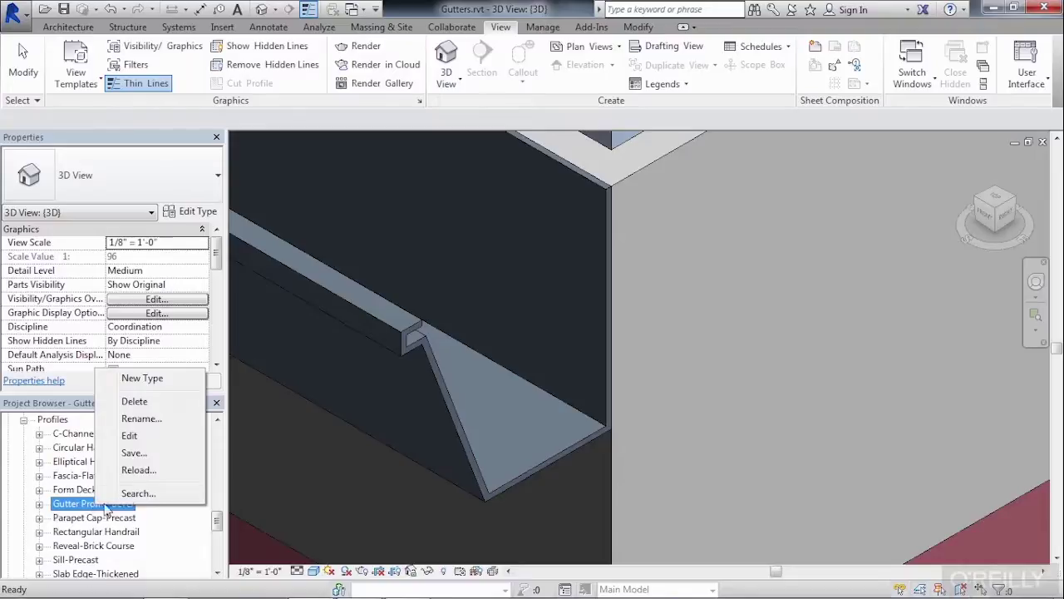
pyautogui.click(148, 443)
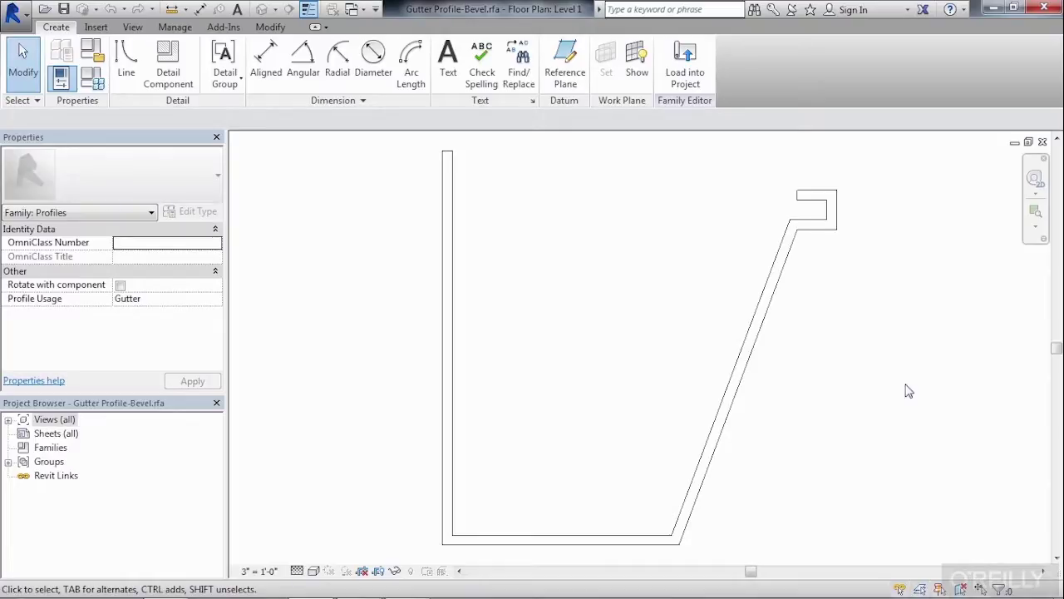
# Step: Close Gutter Profile-Bevel.rfa without saving changes, returning to the Gutters.rvt 3D view
pyautogui.click(1043, 143)
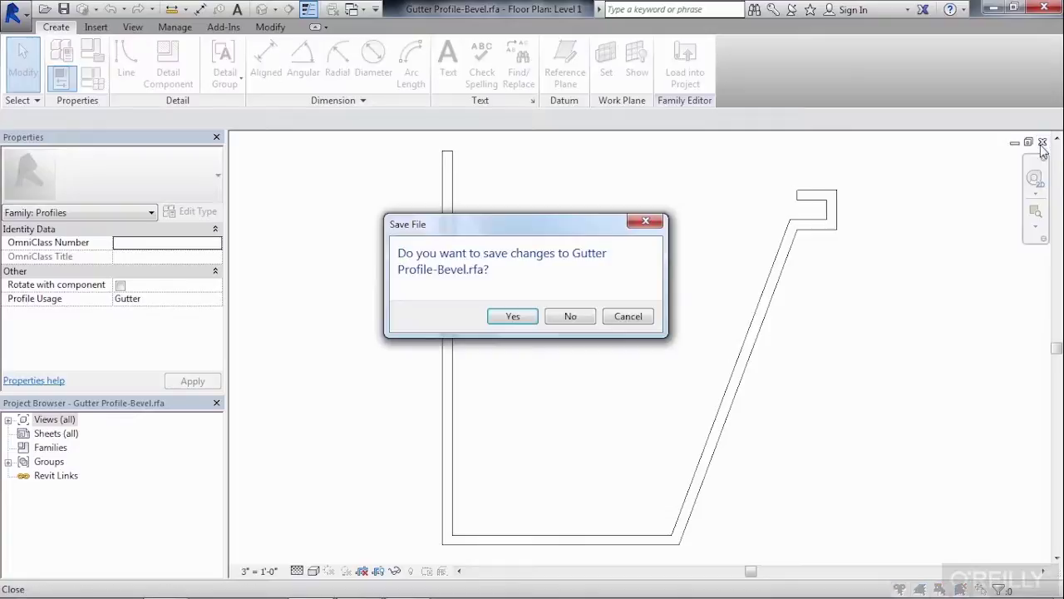
pyautogui.click(571, 315)
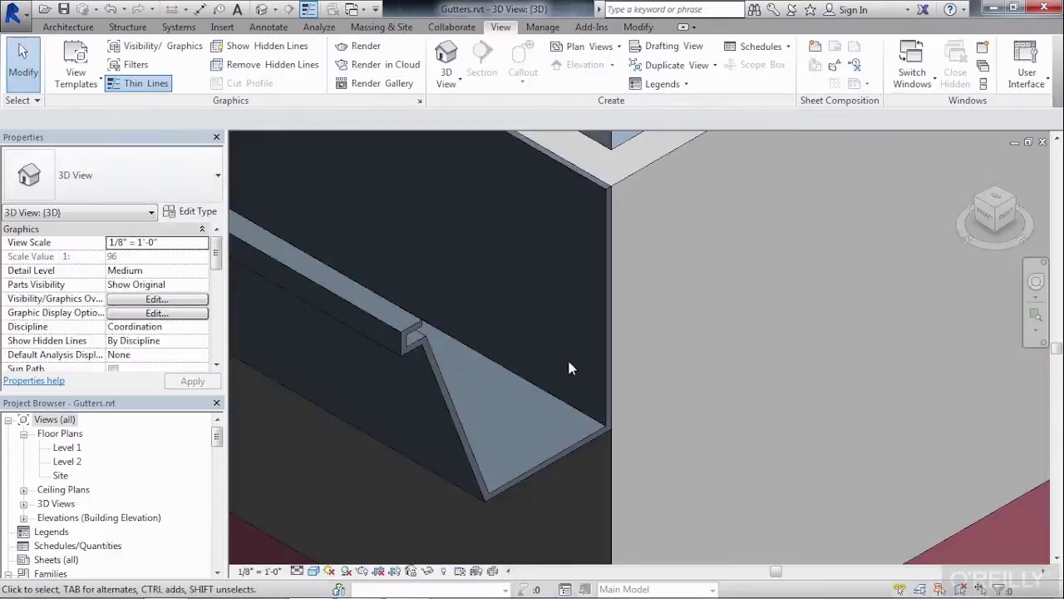
# Step: Start the Roof: Gutter tool again from the Architecture tab
pyautogui.scroll(5, 566, 356)
pyautogui.scroll(-4, 587, 451)
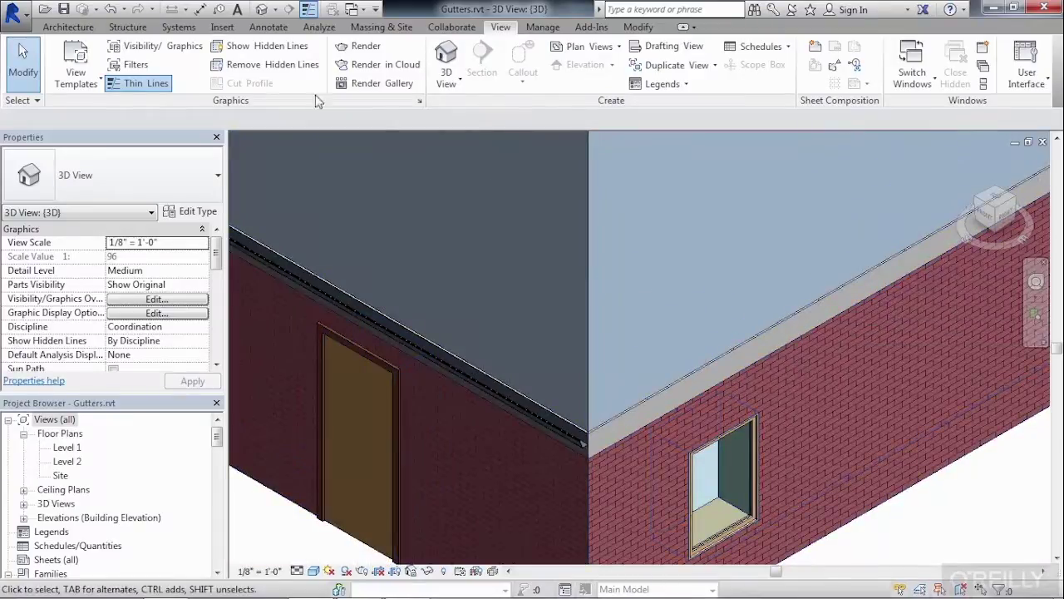
pyautogui.click(81, 30)
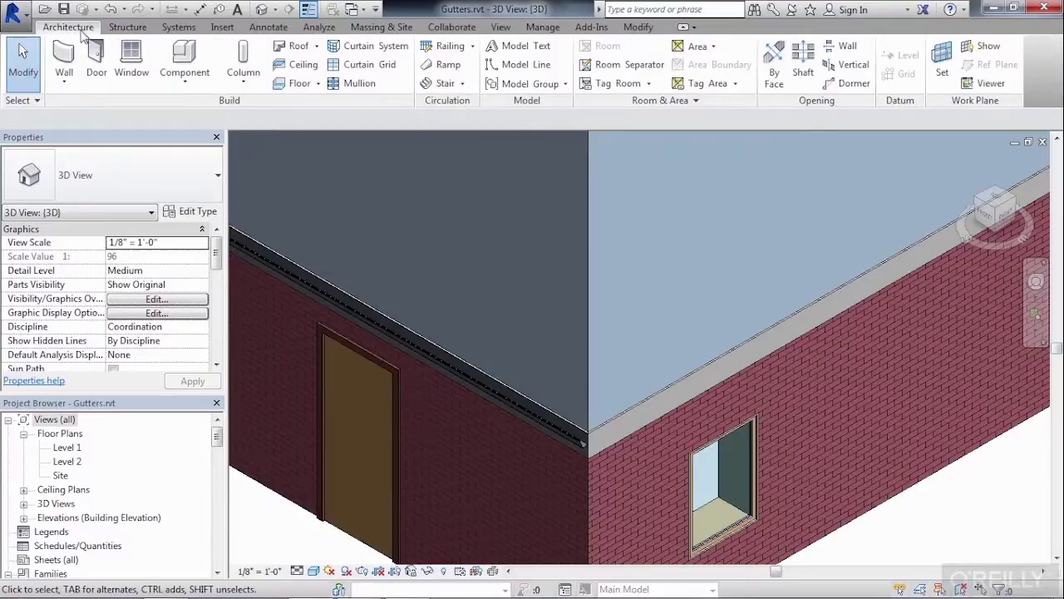
pyautogui.click(316, 47)
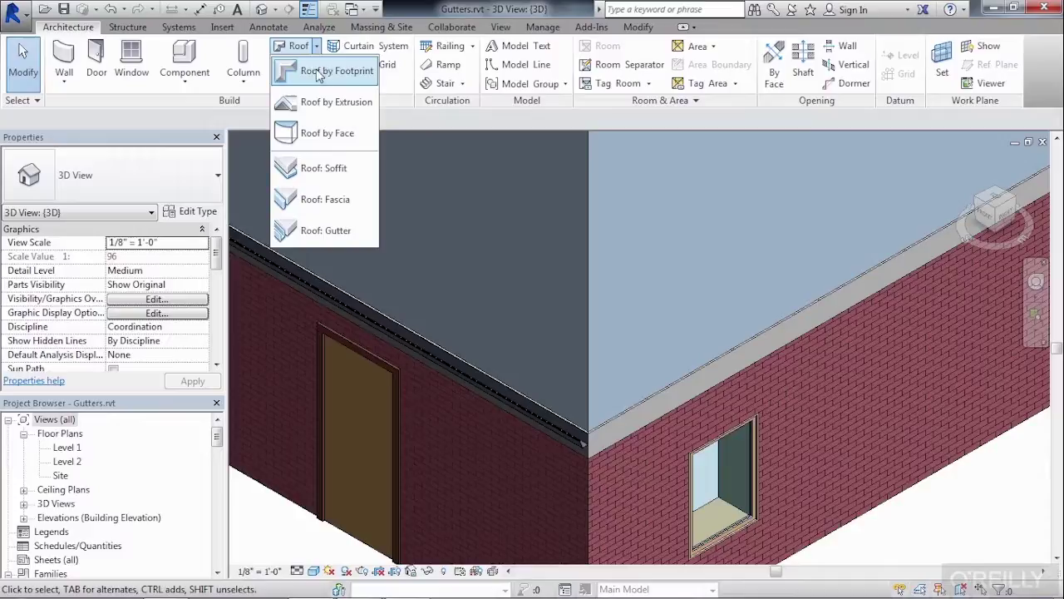
pyautogui.click(341, 226)
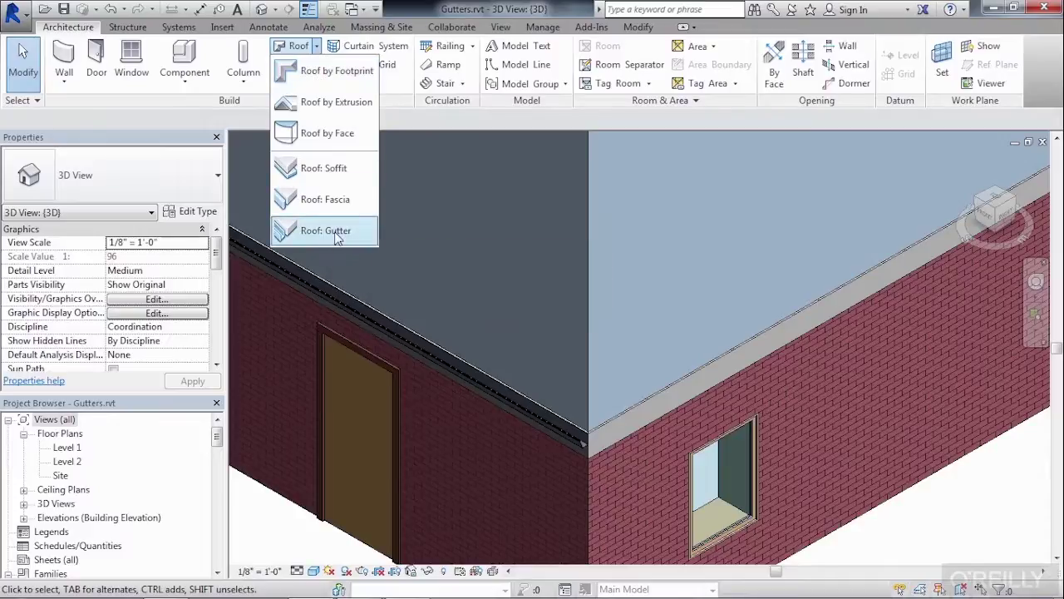
# Step: Add a bevel gutter along the right-hand roof edge
pyautogui.click(627, 410)
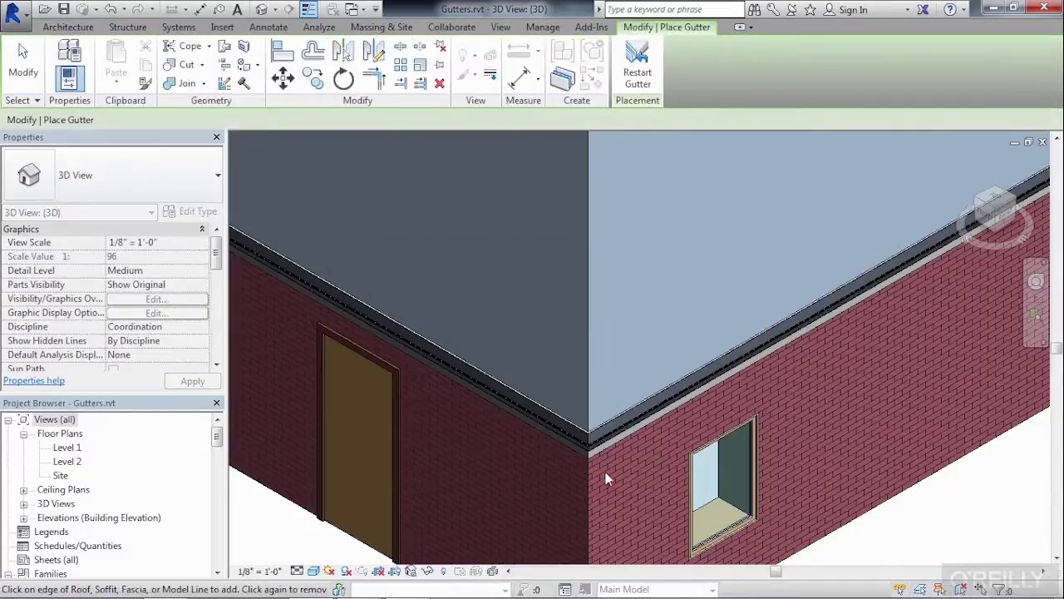
pyautogui.scroll(5, 592, 458)
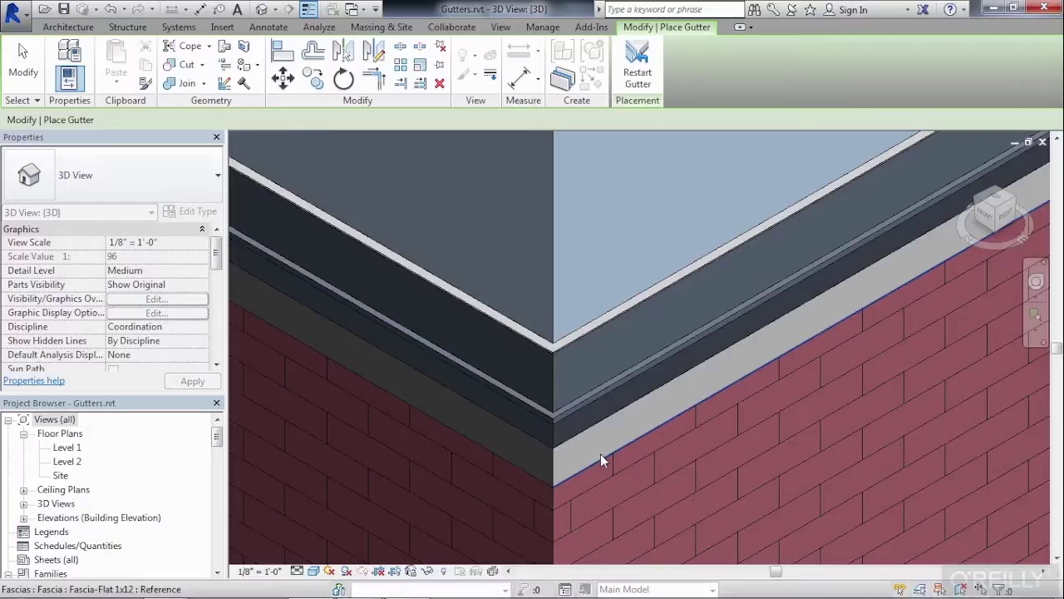
pyautogui.scroll(-3, 622, 368)
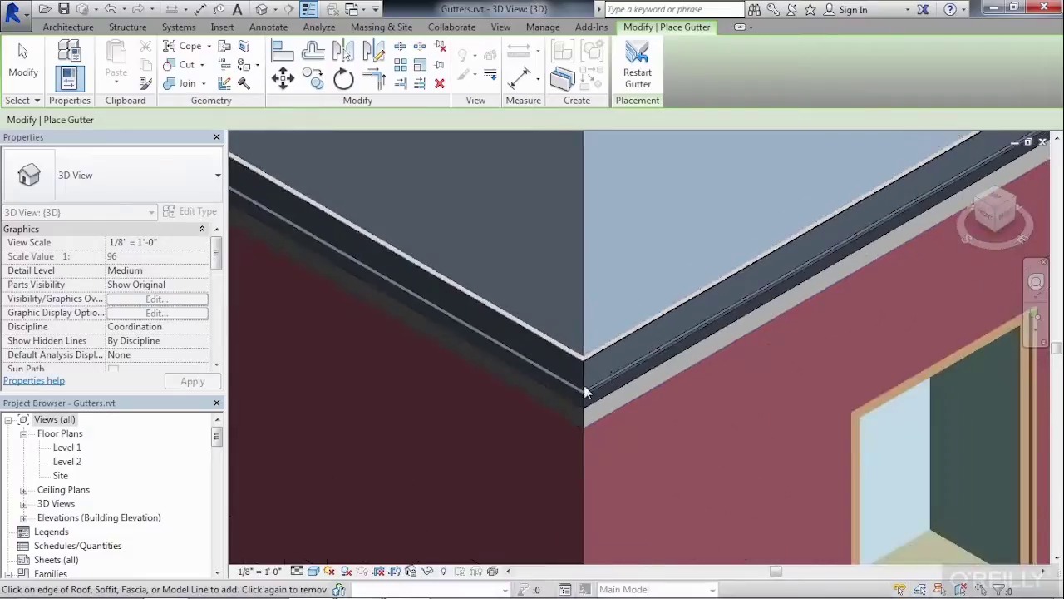
pyautogui.scroll(-6, 585, 391)
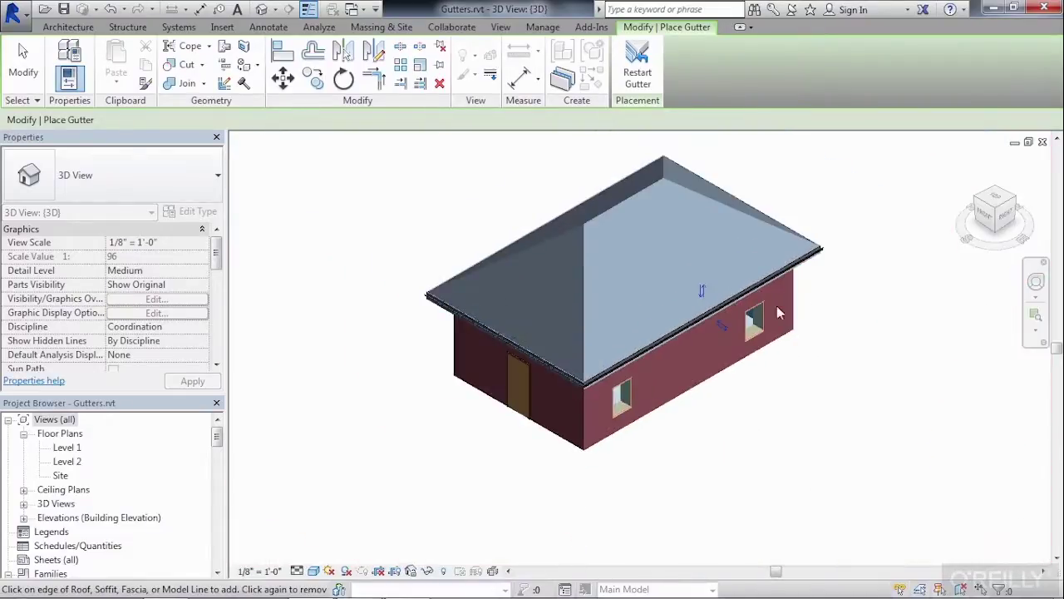
pyautogui.scroll(5, 873, 243)
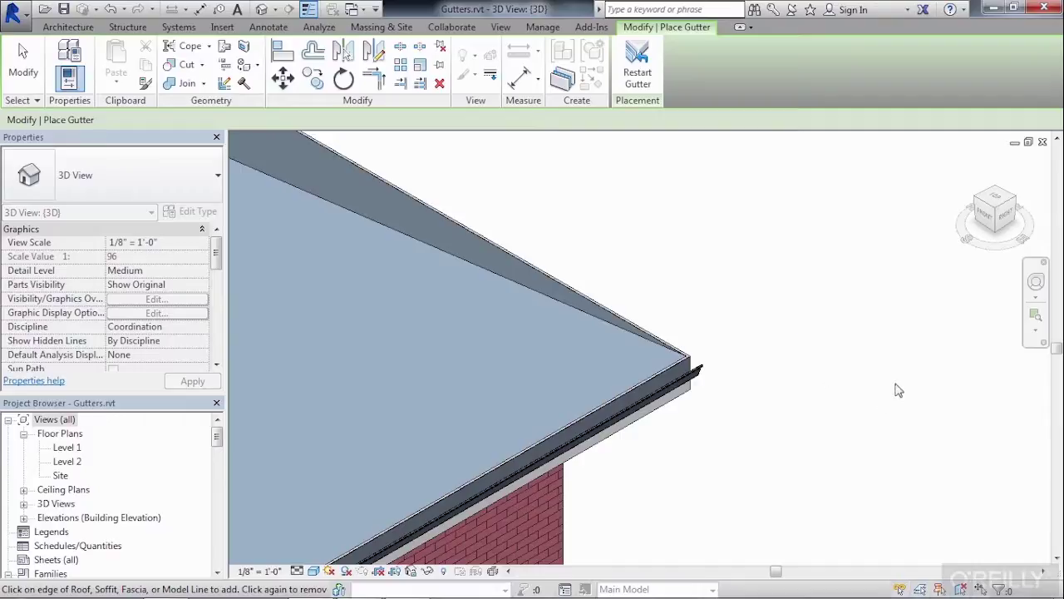
# Step: Add a gutter along the fascia above the door wall, meeting the first gutter at the corner
pyautogui.scroll(-2, 865, 376)
pyautogui.scroll(-3, 858, 379)
pyautogui.keyDown('shift'); pyautogui.moveTo(857, 384); pyautogui.dragTo(604, 298, button='middle'); pyautogui.keyUp('shift')
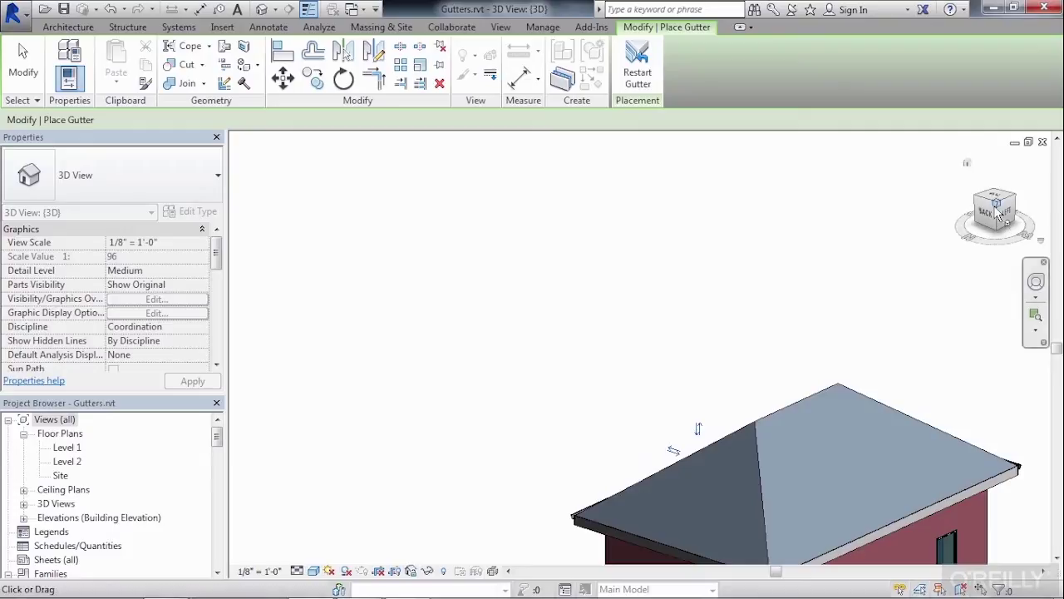
pyautogui.scroll(-3, 643, 292)
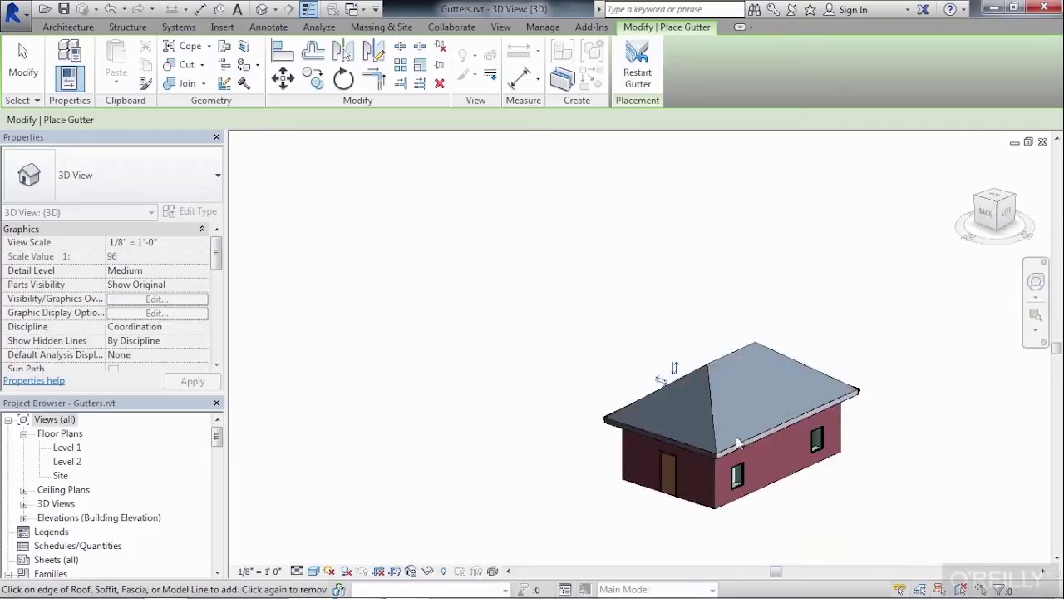
pyautogui.scroll(3, 720, 464)
pyautogui.scroll(5, 720, 464)
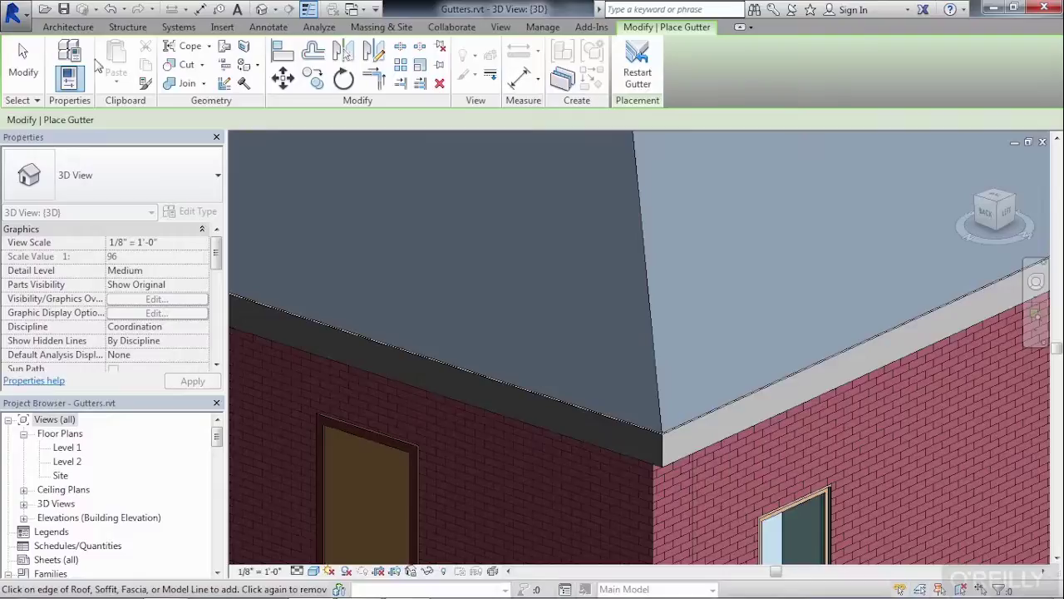
pyautogui.click(87, 31)
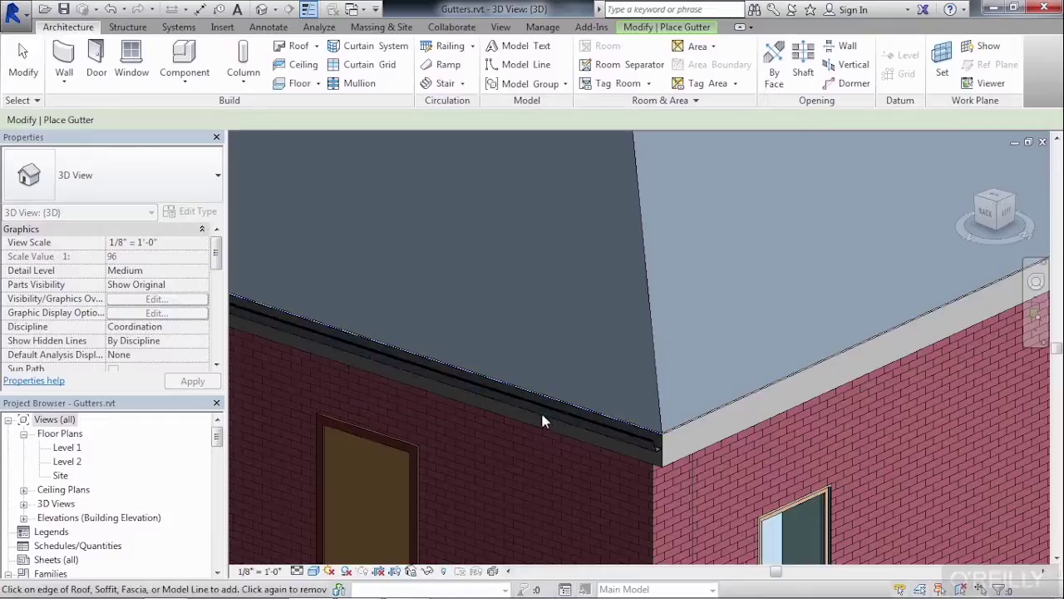
pyautogui.click(695, 422)
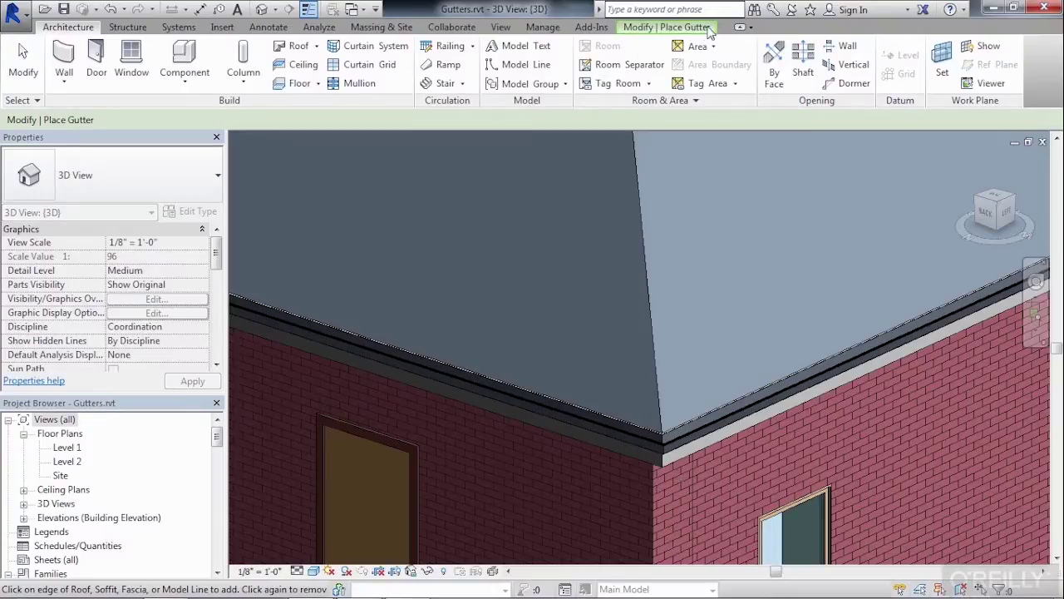
pyautogui.click(670, 28)
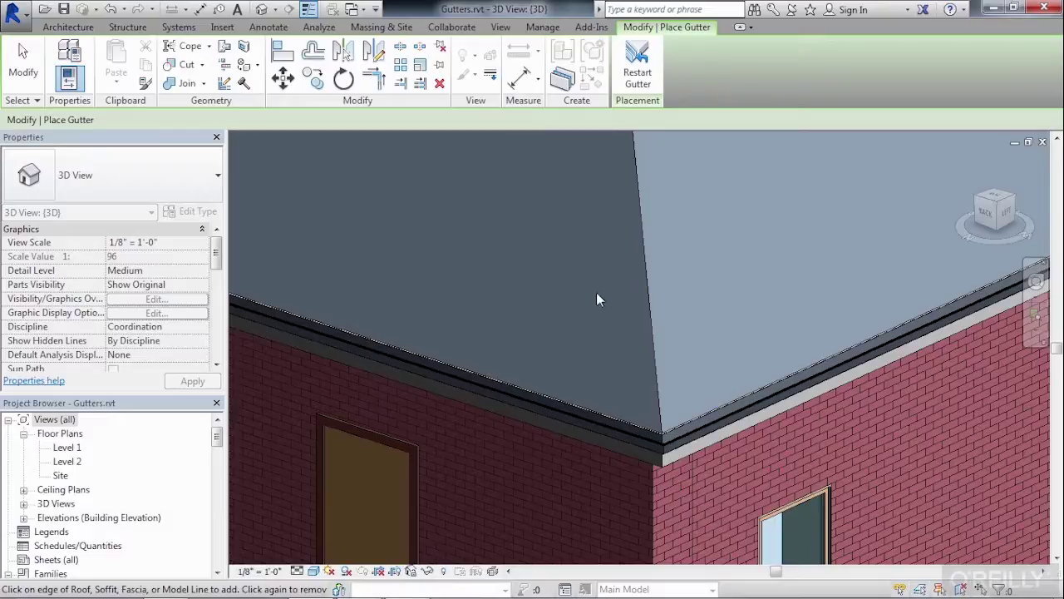
# Step: End gutter placement and frame the whole brick house with its roof gutters
pyautogui.press('Escape')
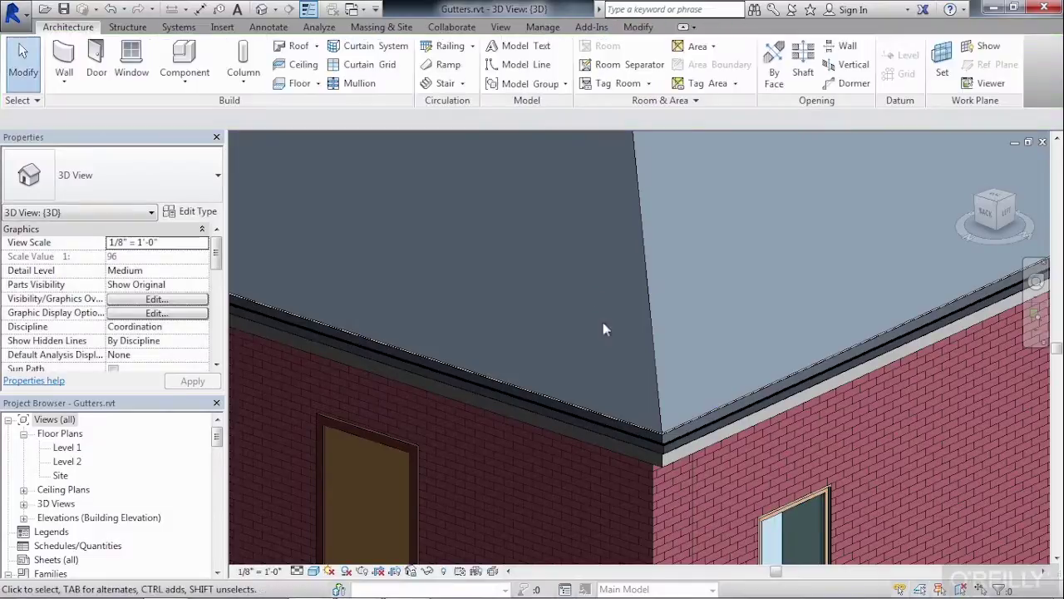
pyautogui.scroll(-5, 610, 377)
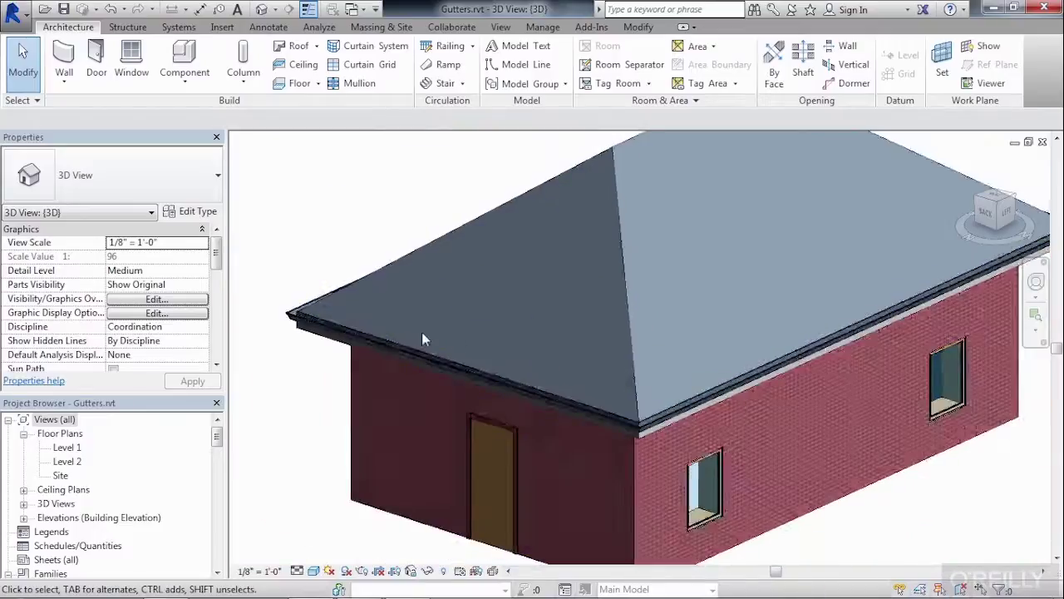
pyautogui.scroll(-1, 420, 337)
pyautogui.moveTo(960, 394); pyautogui.dragTo(886, 405, button='middle')
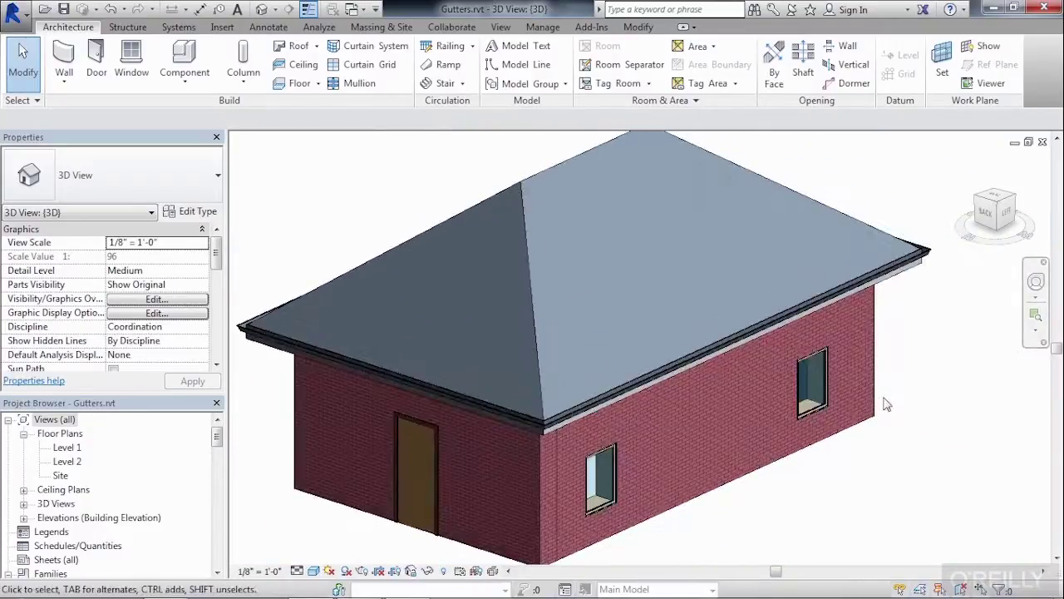